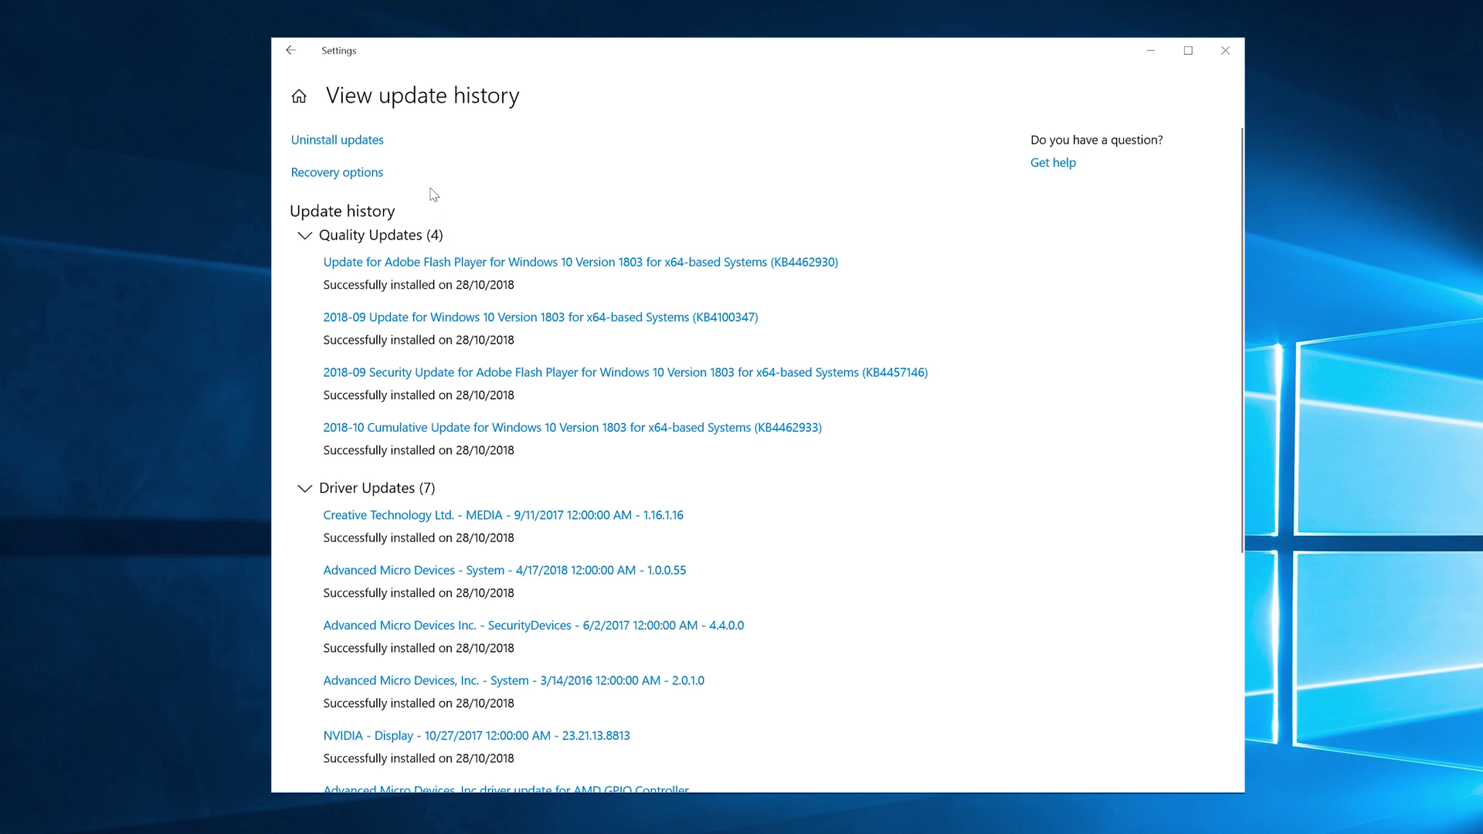
Return from the update history to Windows Update and open its advanced options
click(289, 51)
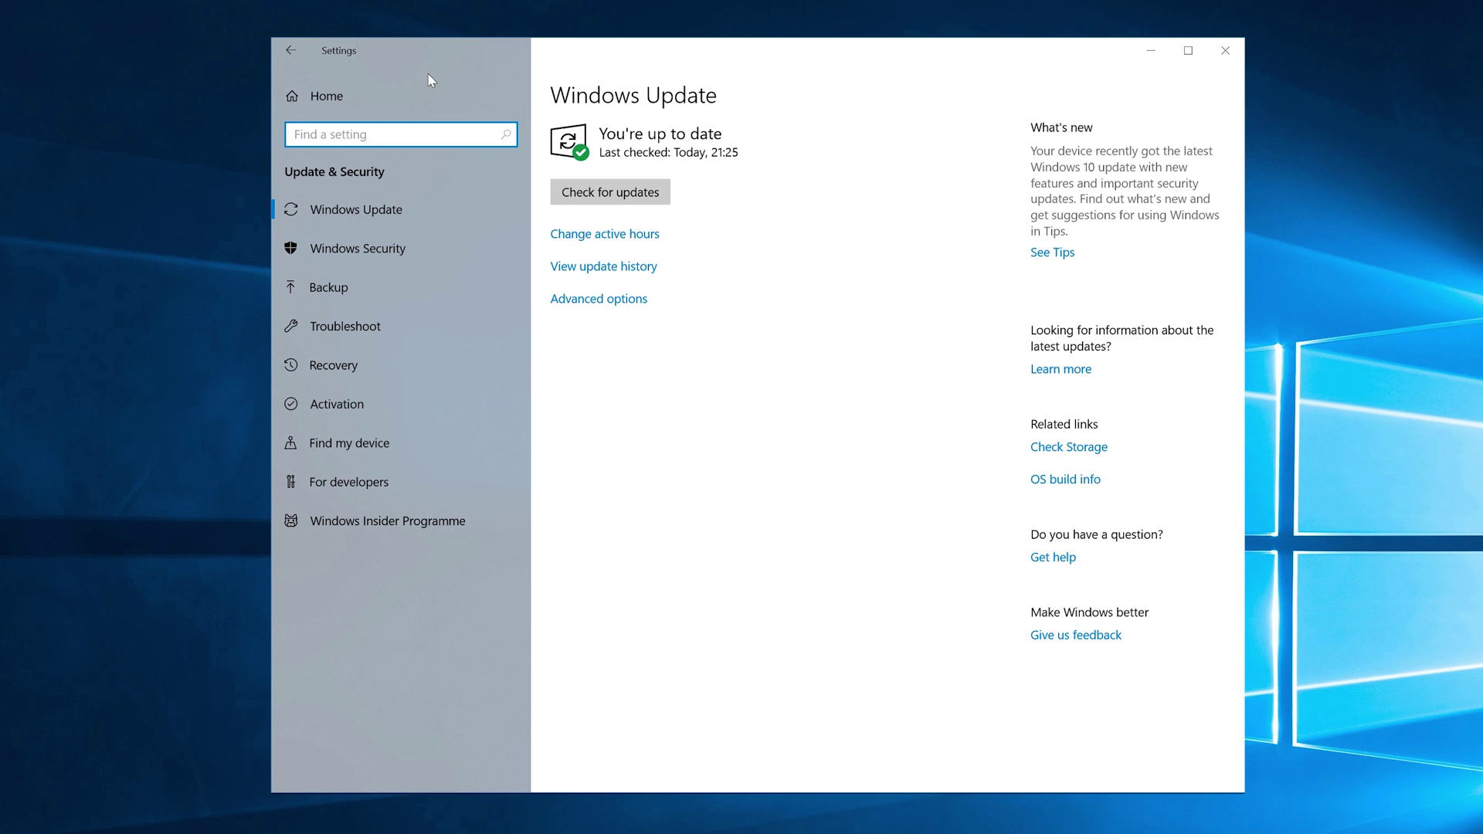
click(591, 300)
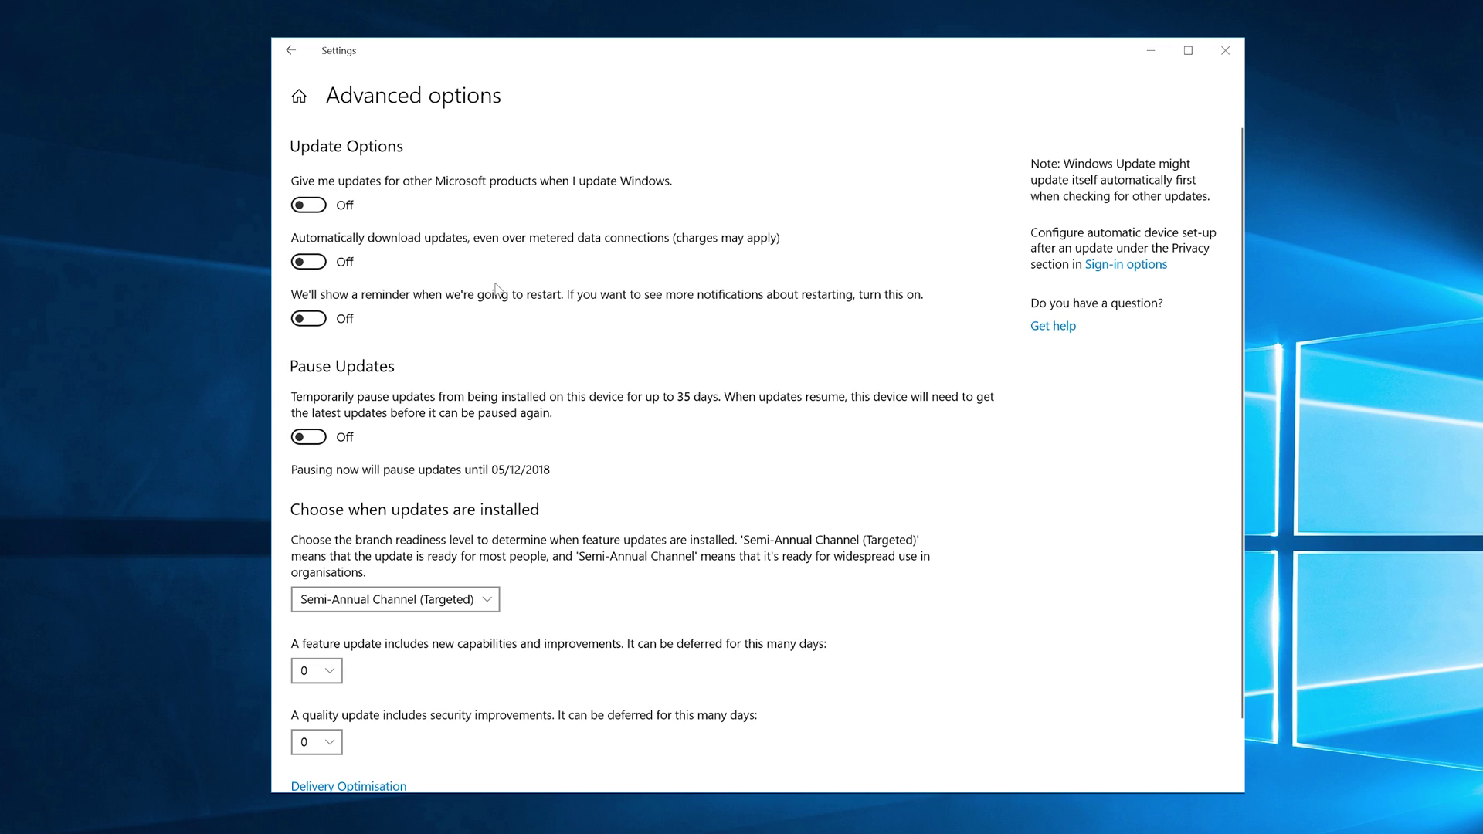
Try the switches for metered-connection downloads, other Microsoft products and Pause Updates, turning each one back off
click(303, 261)
click(310, 263)
click(310, 207)
click(310, 206)
click(317, 439)
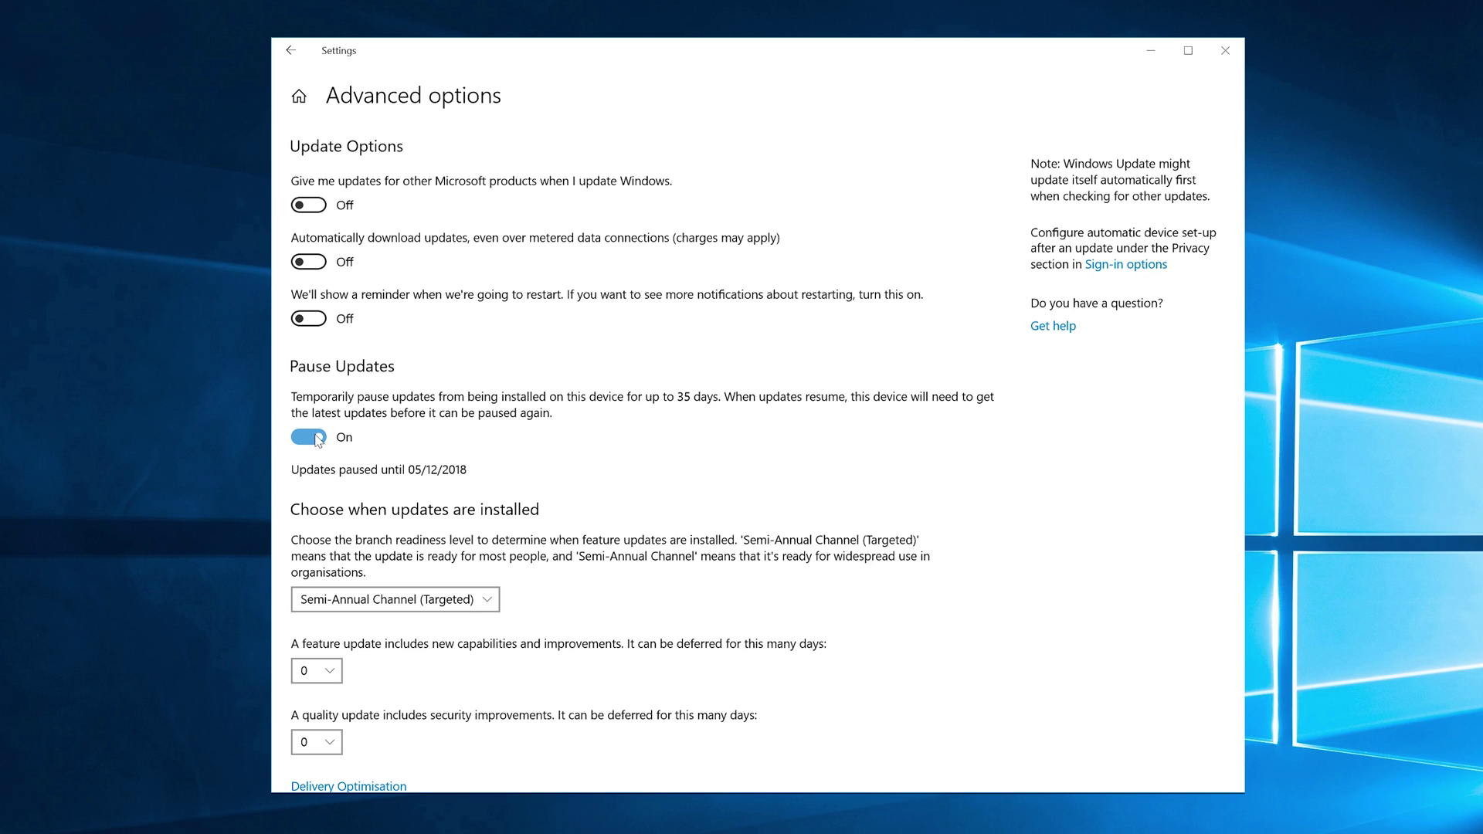
click(317, 438)
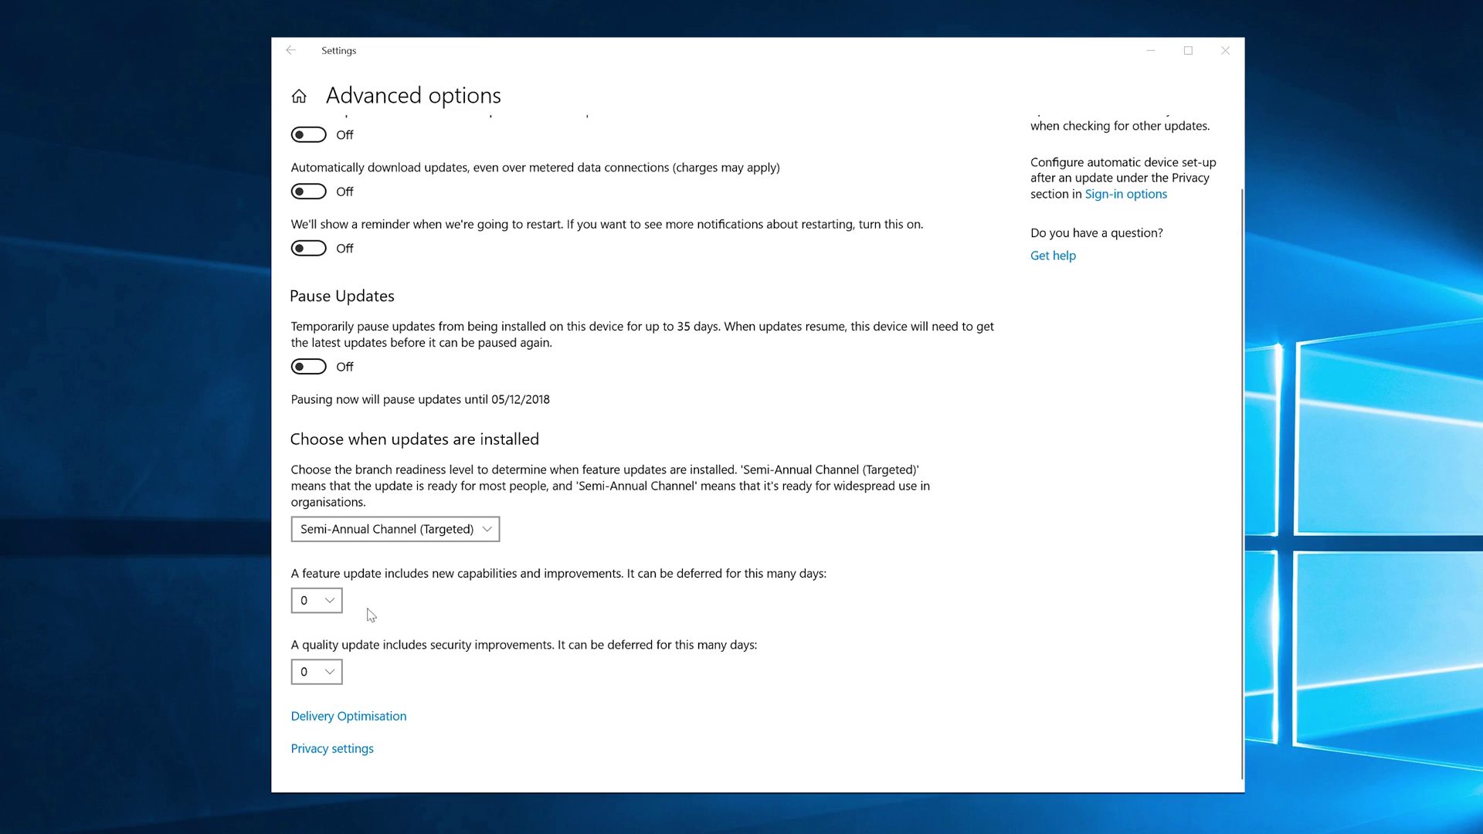
Try feature update deferrals of 2, 4, 6 and 10 days, and reset the deferral to 0 days
click(333, 607)
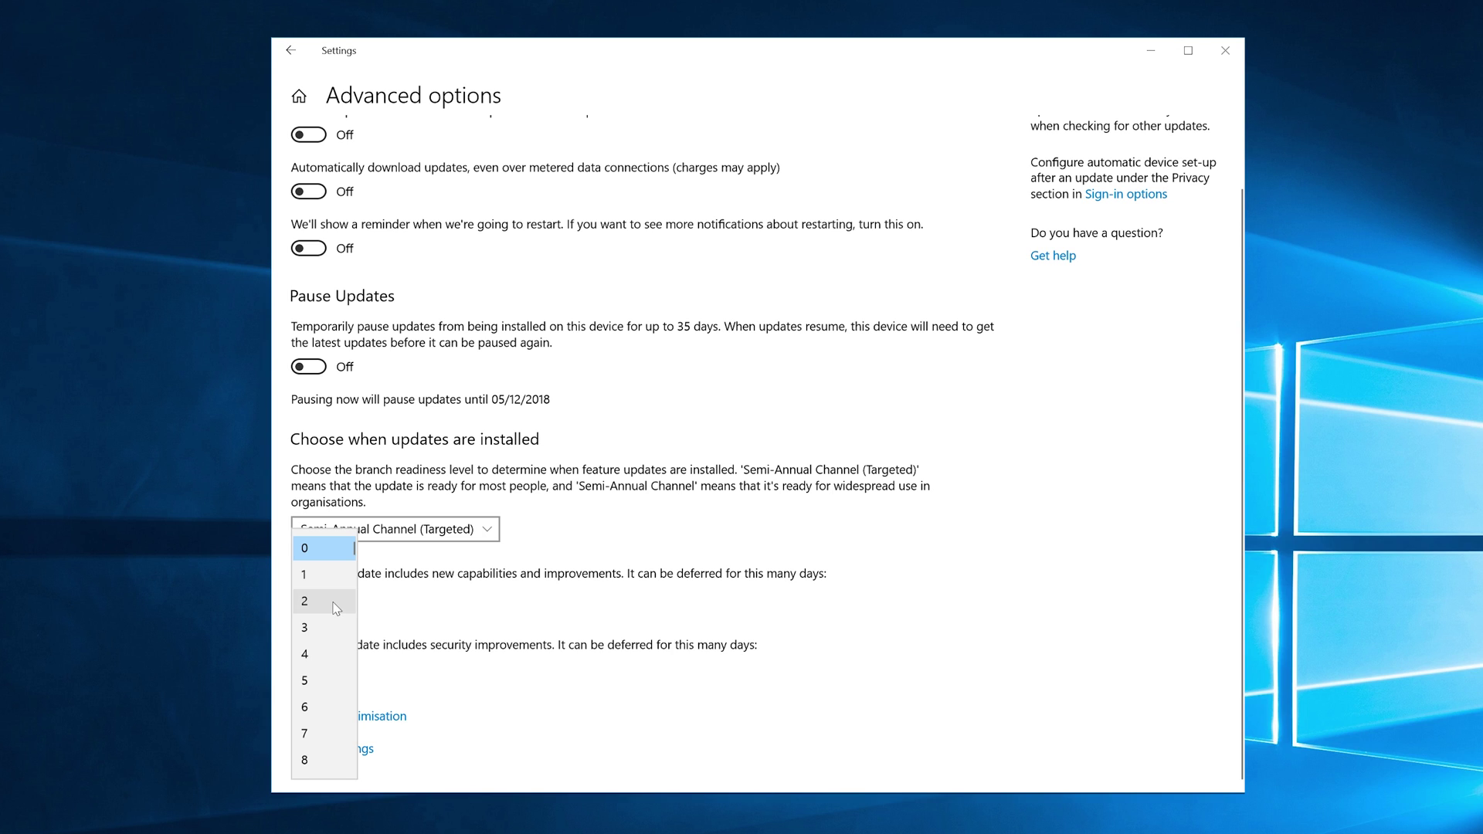
click(334, 608)
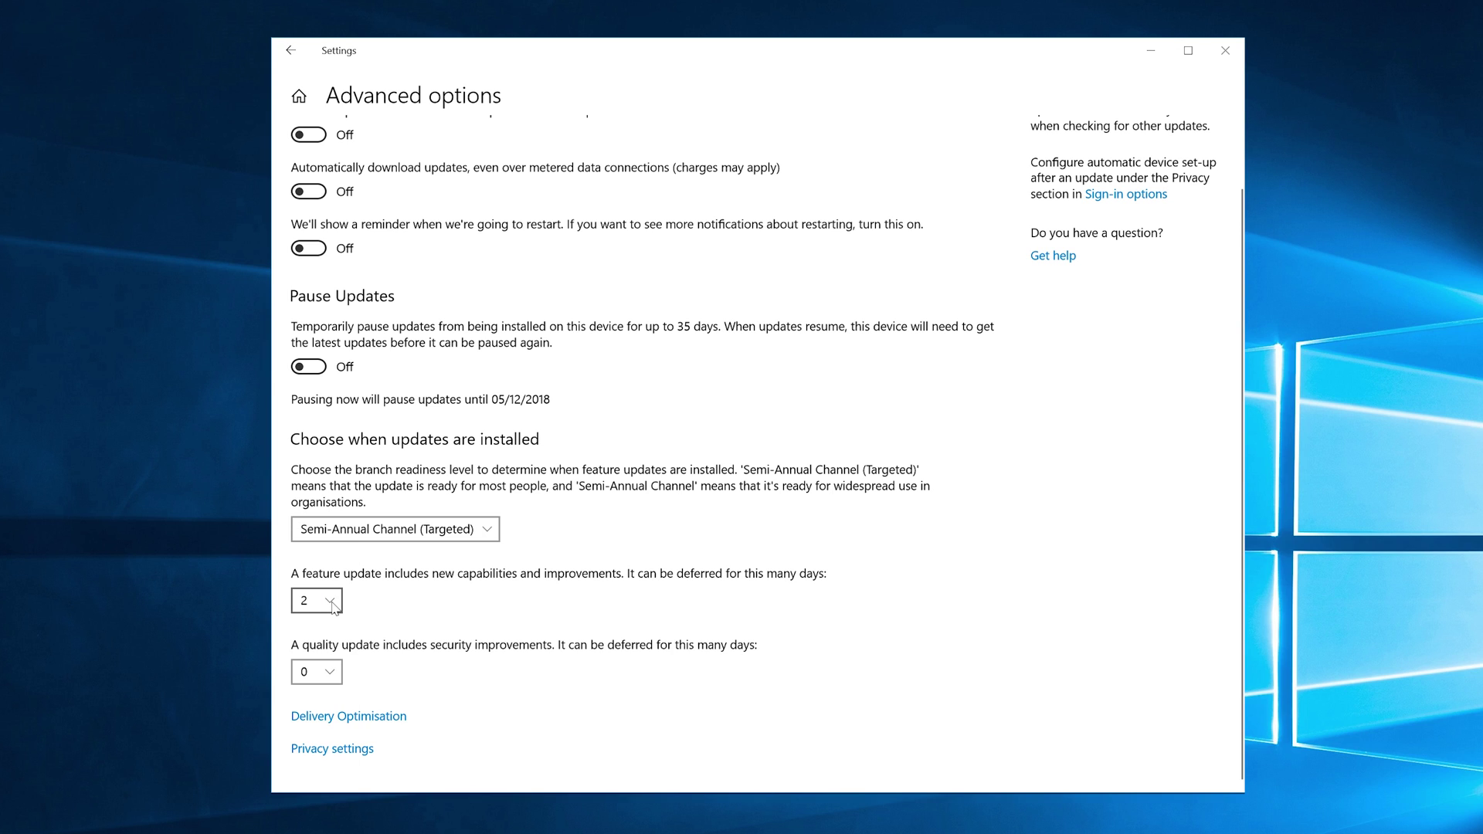
click(333, 607)
click(311, 649)
click(330, 604)
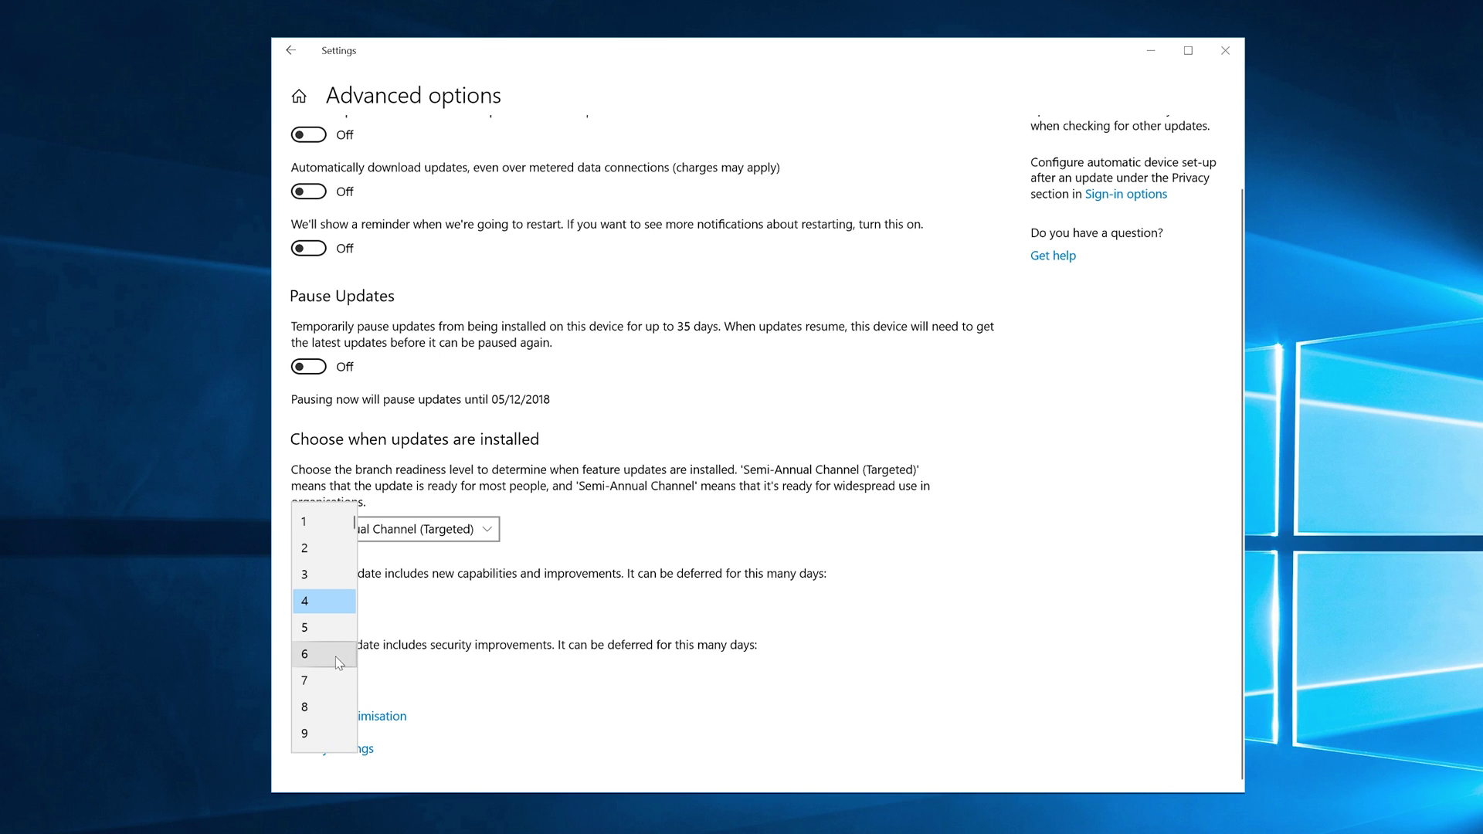
click(339, 662)
click(329, 602)
click(333, 707)
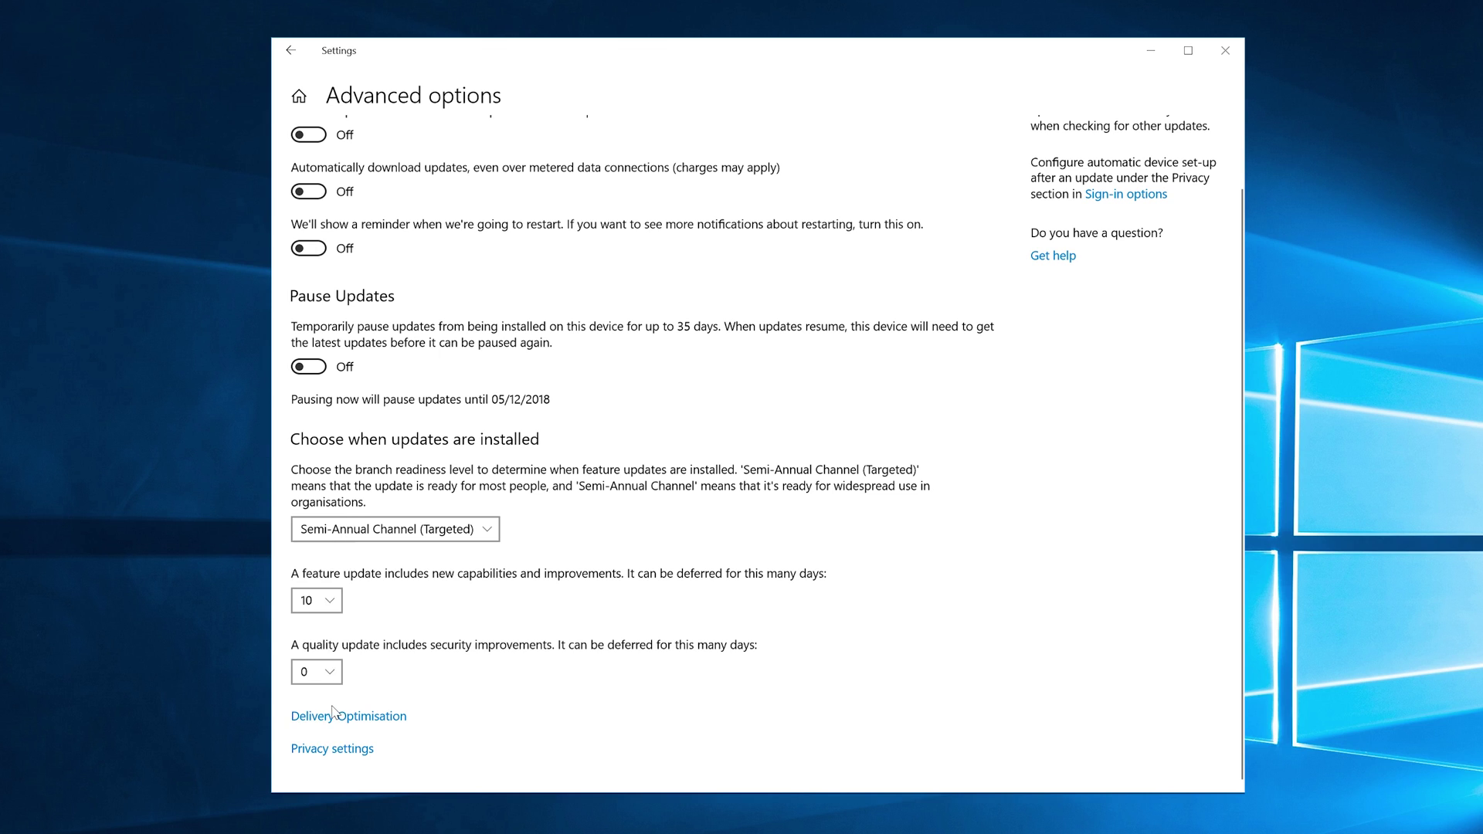
click(318, 606)
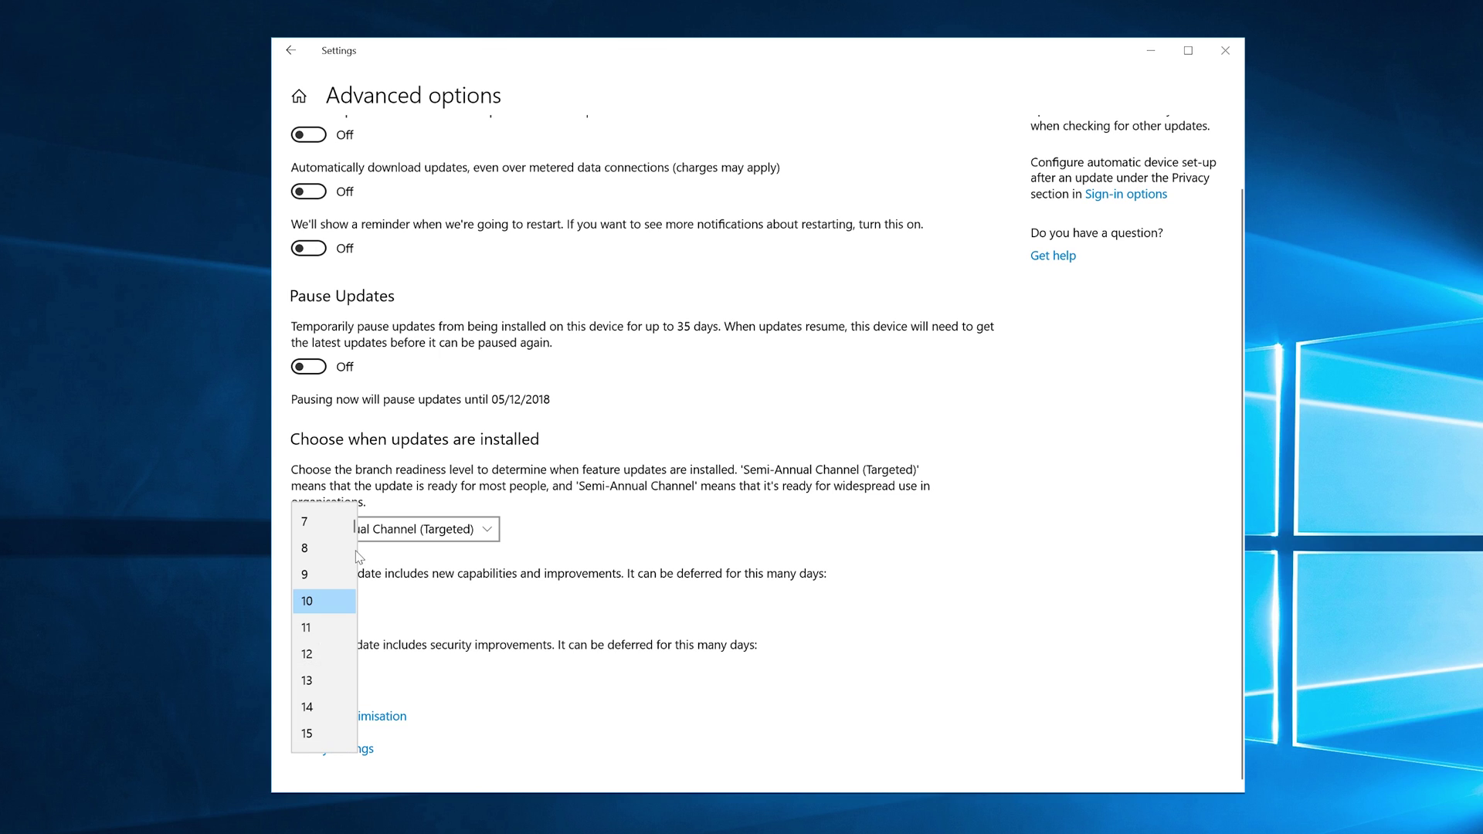
scroll(348, 538, up, 3)
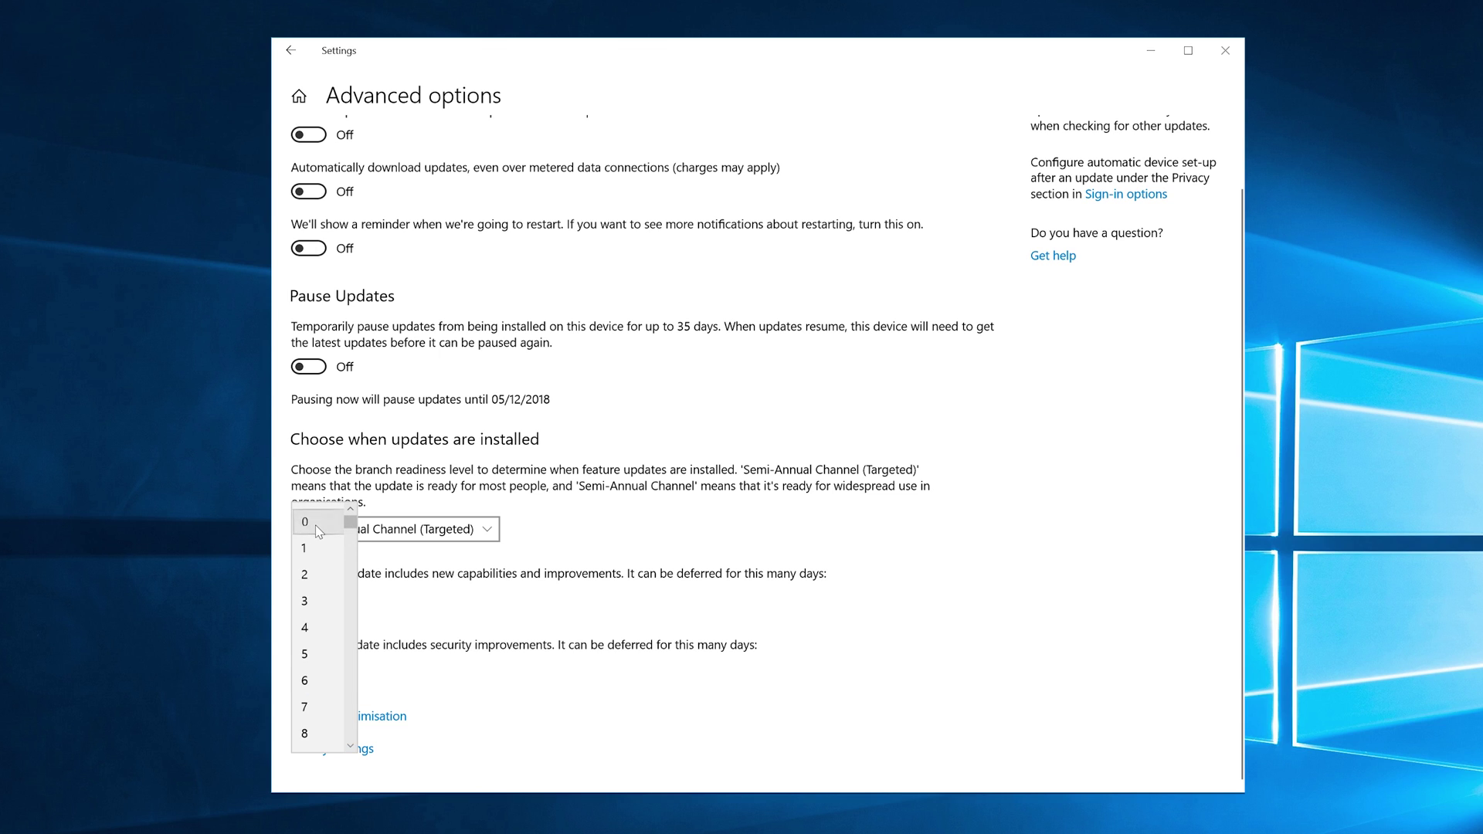
click(318, 530)
Try a quality update deferral of 30 days and reset the deferral to 0 days
click(327, 662)
scroll(327, 663, down, 5)
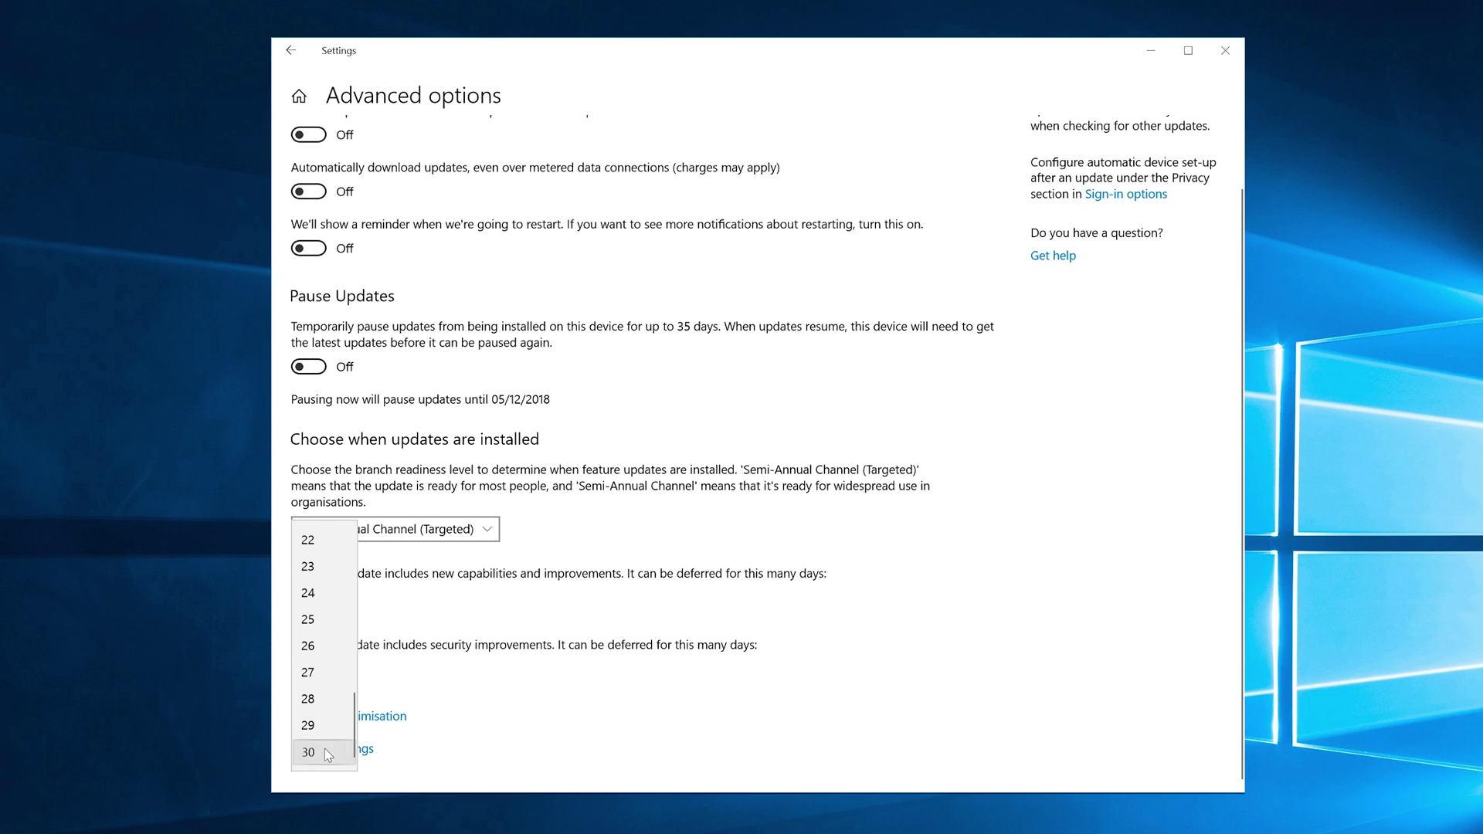
click(327, 754)
click(327, 670)
scroll(328, 673, up, 7)
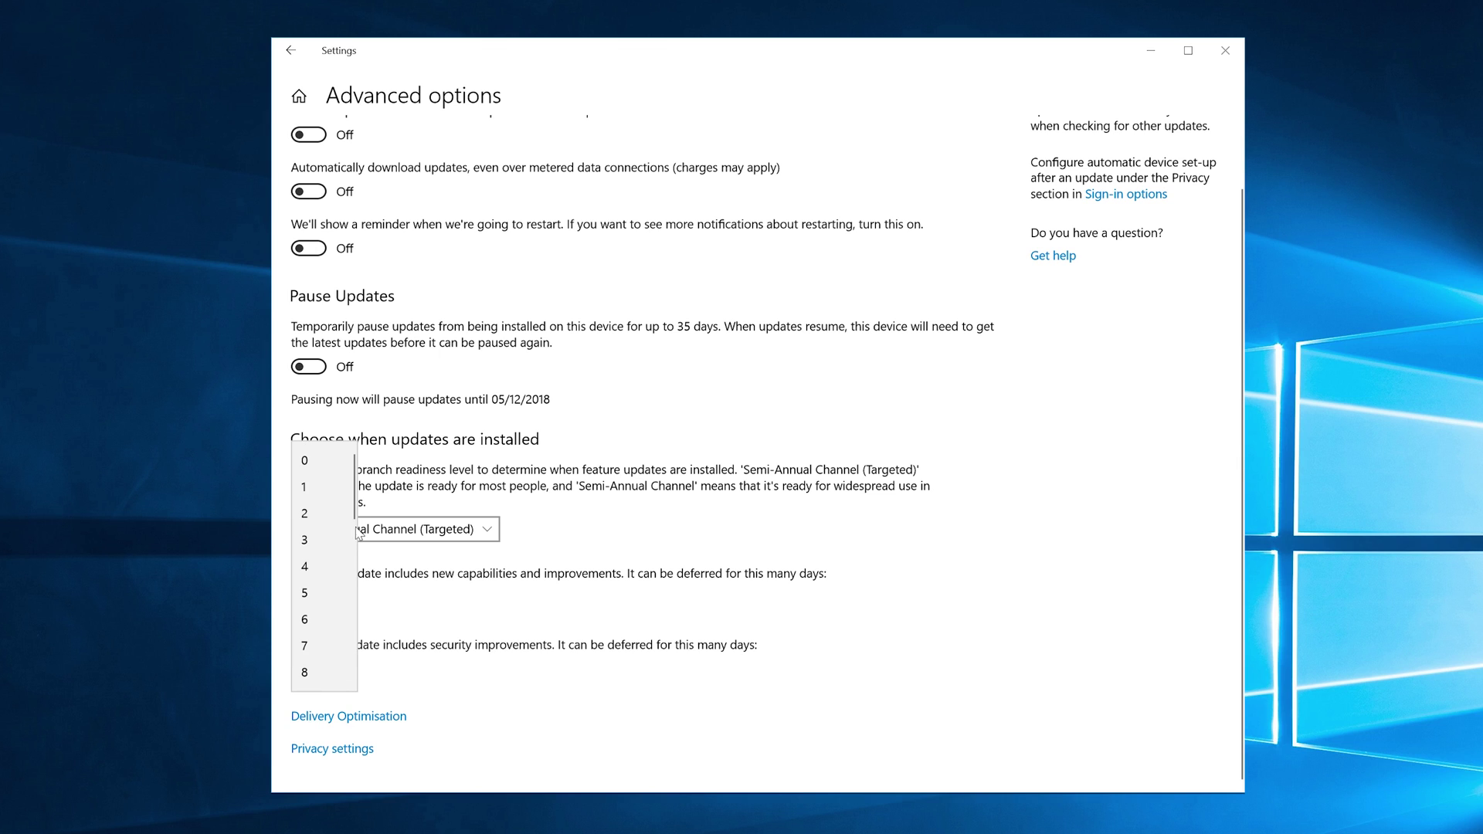
click(326, 470)
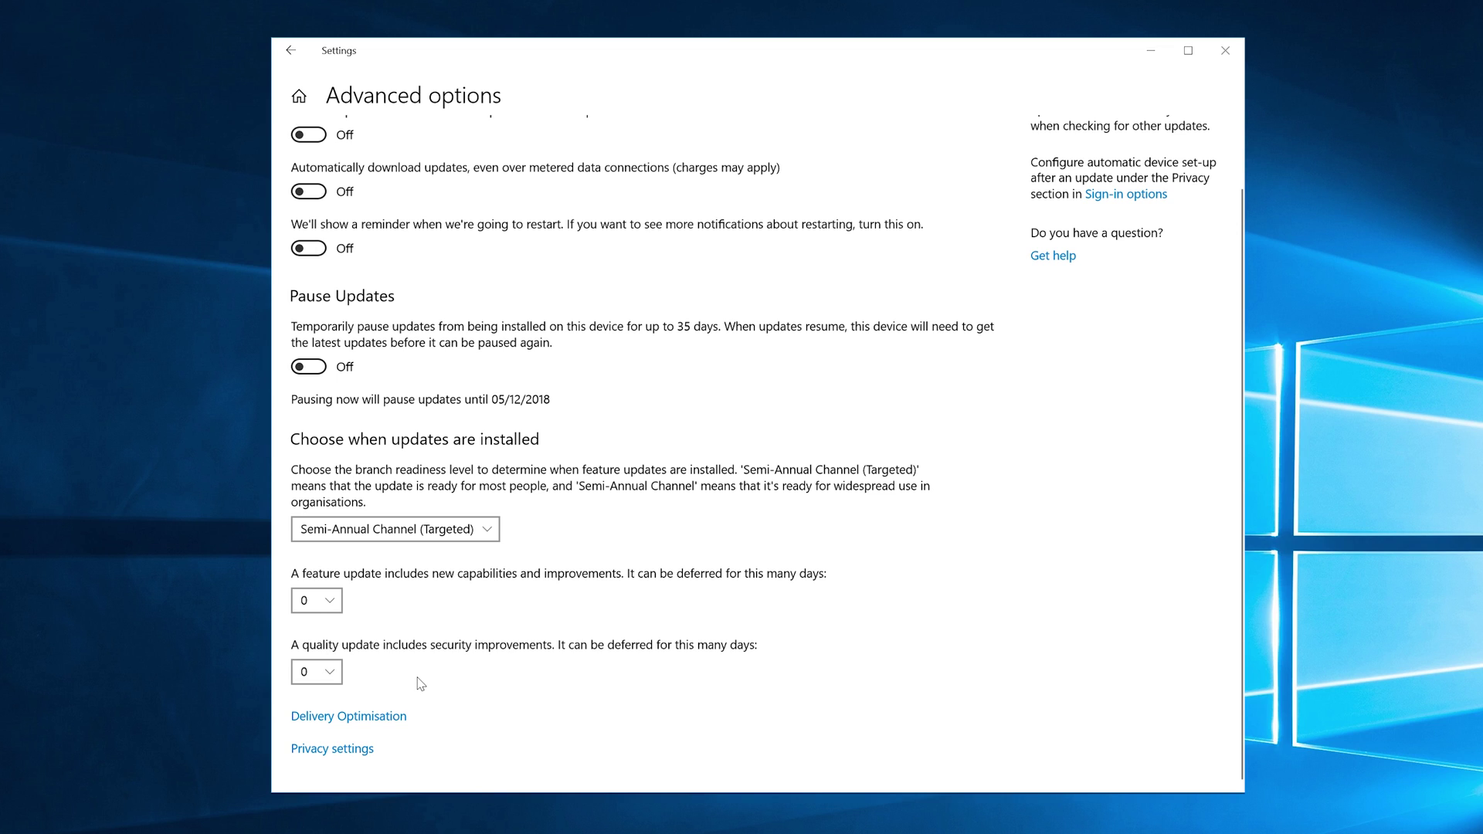
Open Delivery Optimisation, switch off downloads from other PCs and switch them back on
click(392, 716)
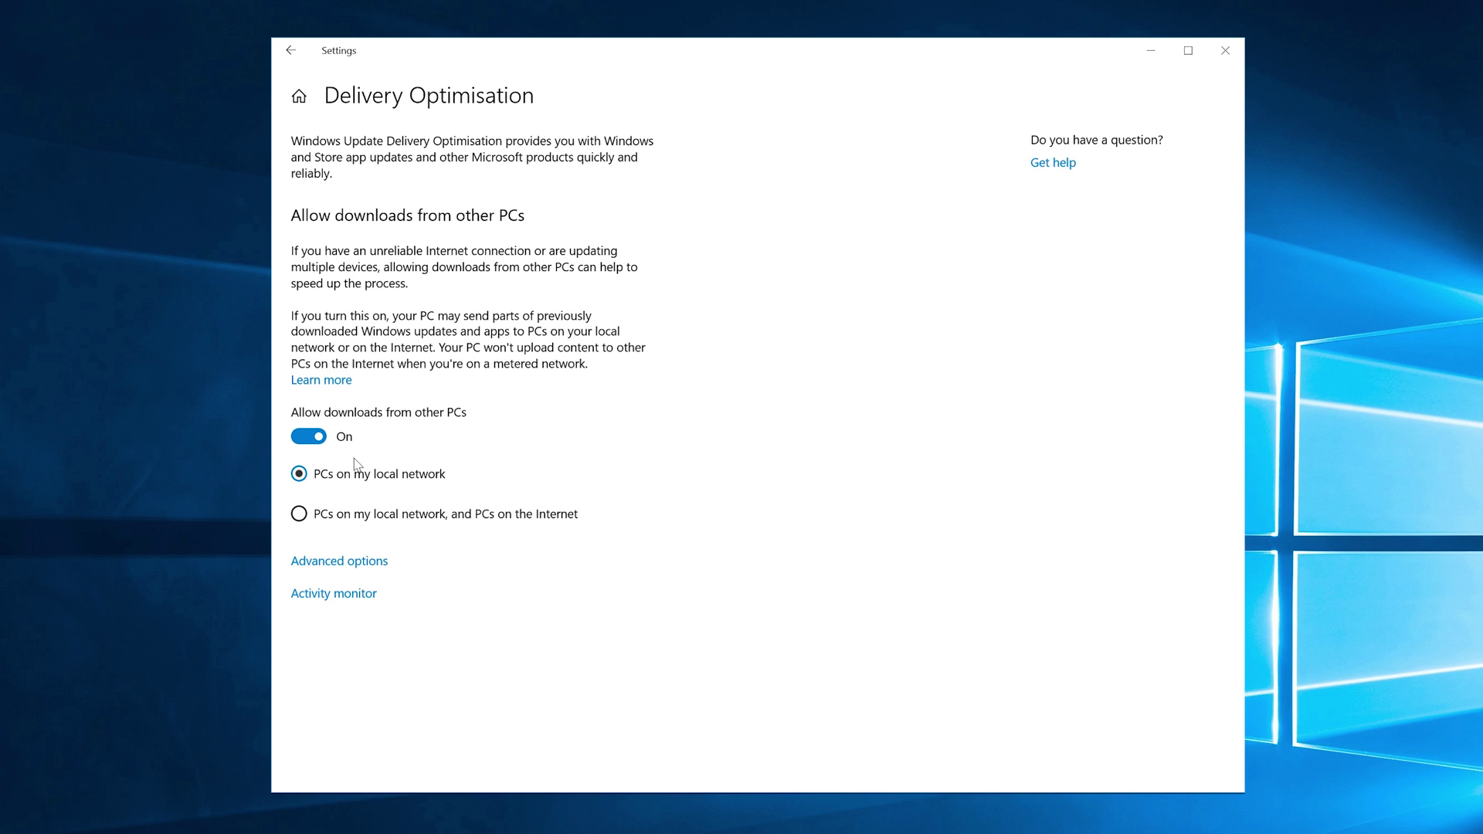
click(312, 437)
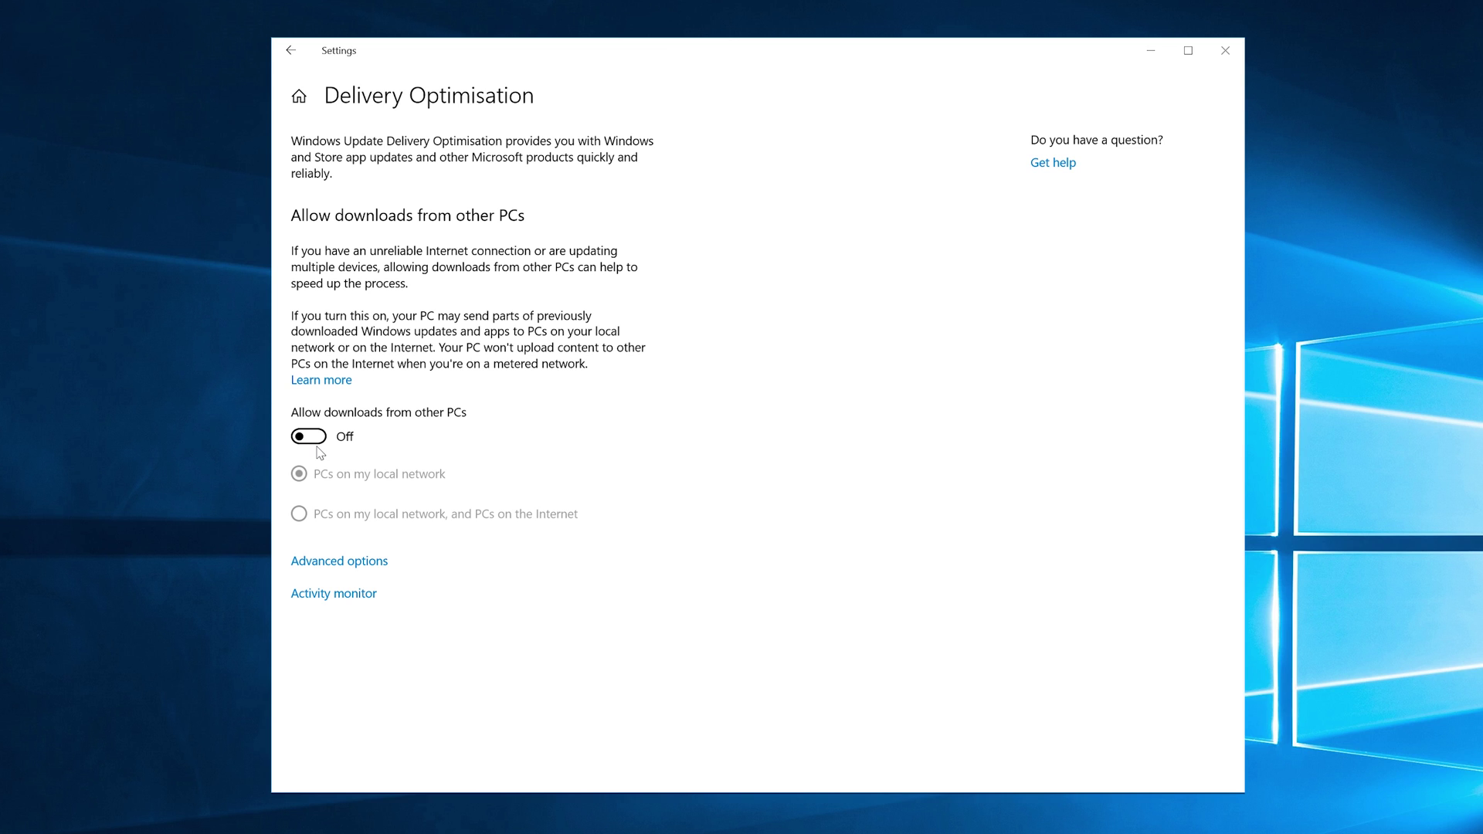
click(312, 438)
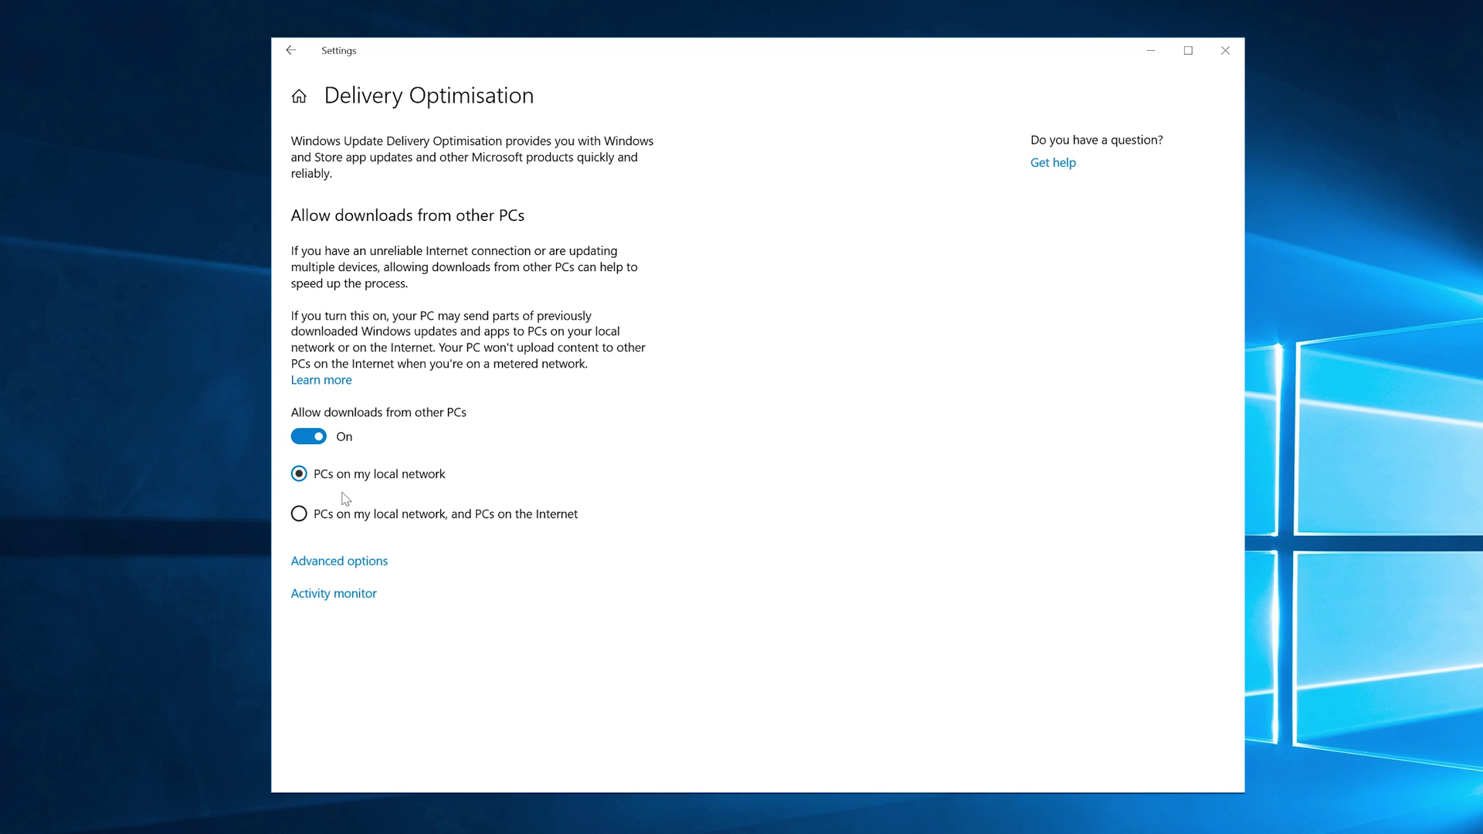
Try allowing downloads from PCs on the local network and the Internet, and return to PCs on my local network
click(357, 515)
click(352, 485)
click(359, 521)
click(359, 485)
Examine the download and upload statistics in the Activity monitor and open Delivery Optimisation's advanced options
click(346, 593)
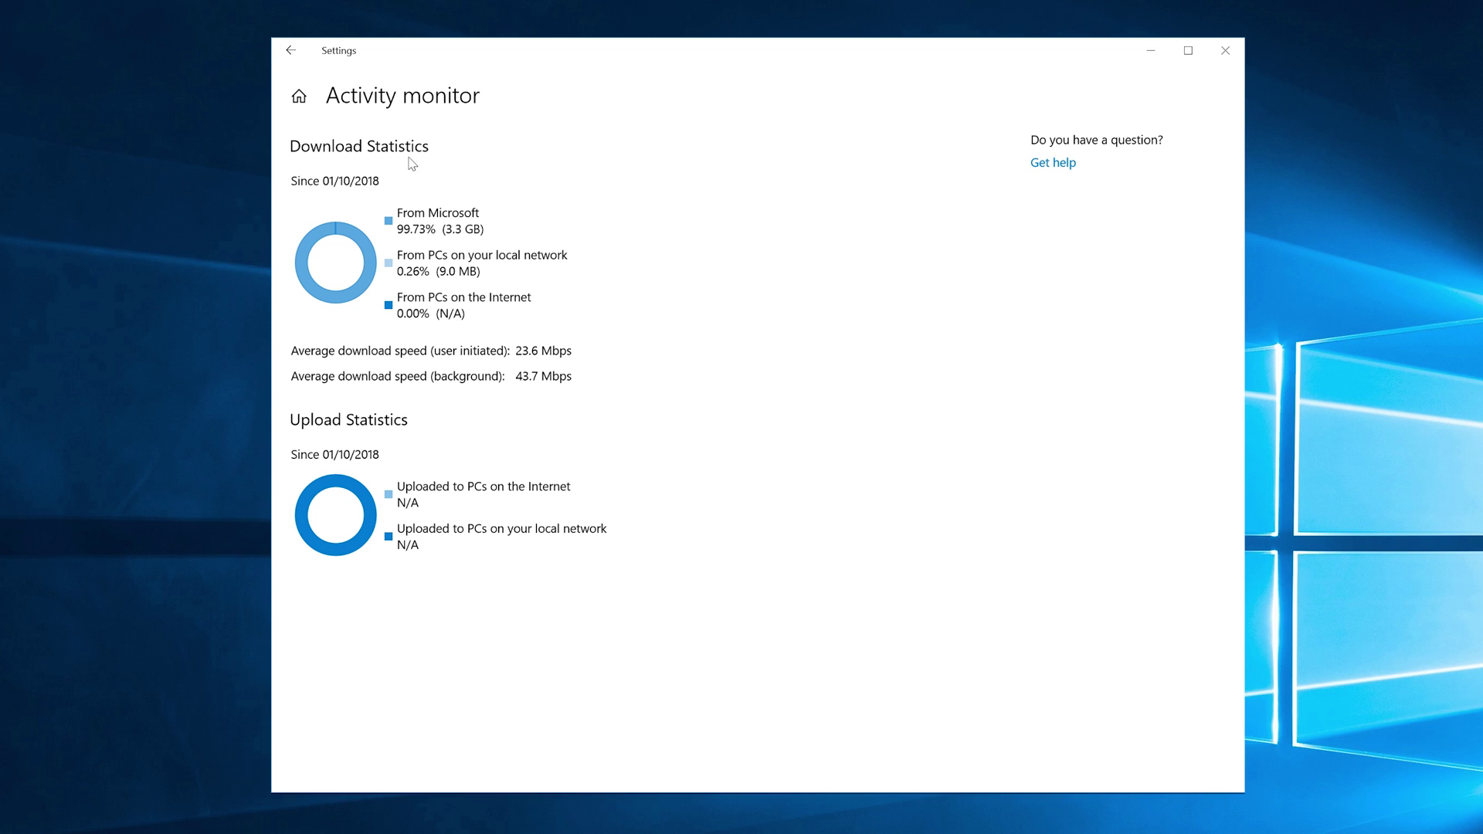
click(291, 51)
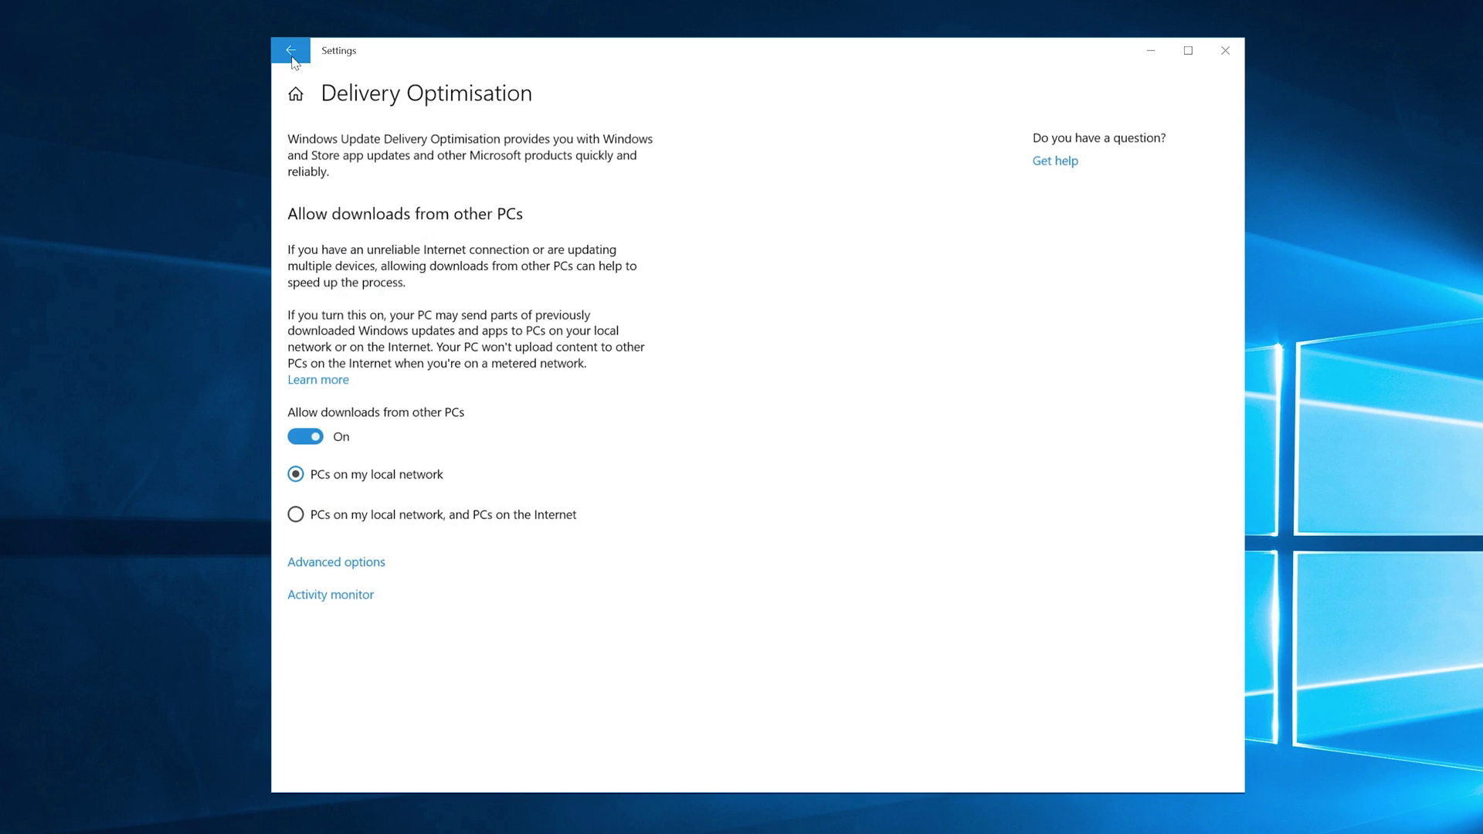
click(348, 562)
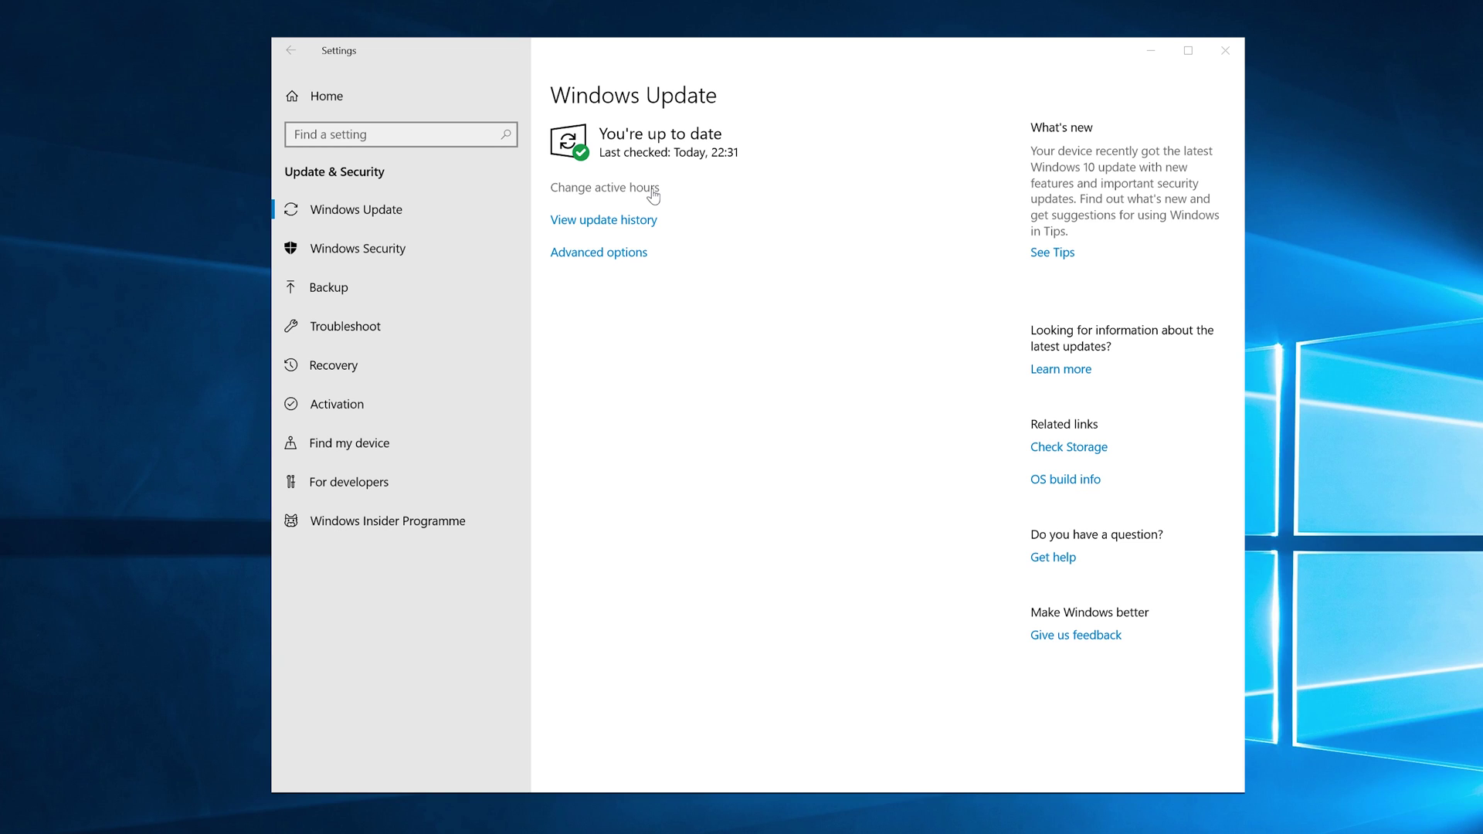
Save the active hours as 8:00 to 17:00 and check for Windows updates
click(651, 191)
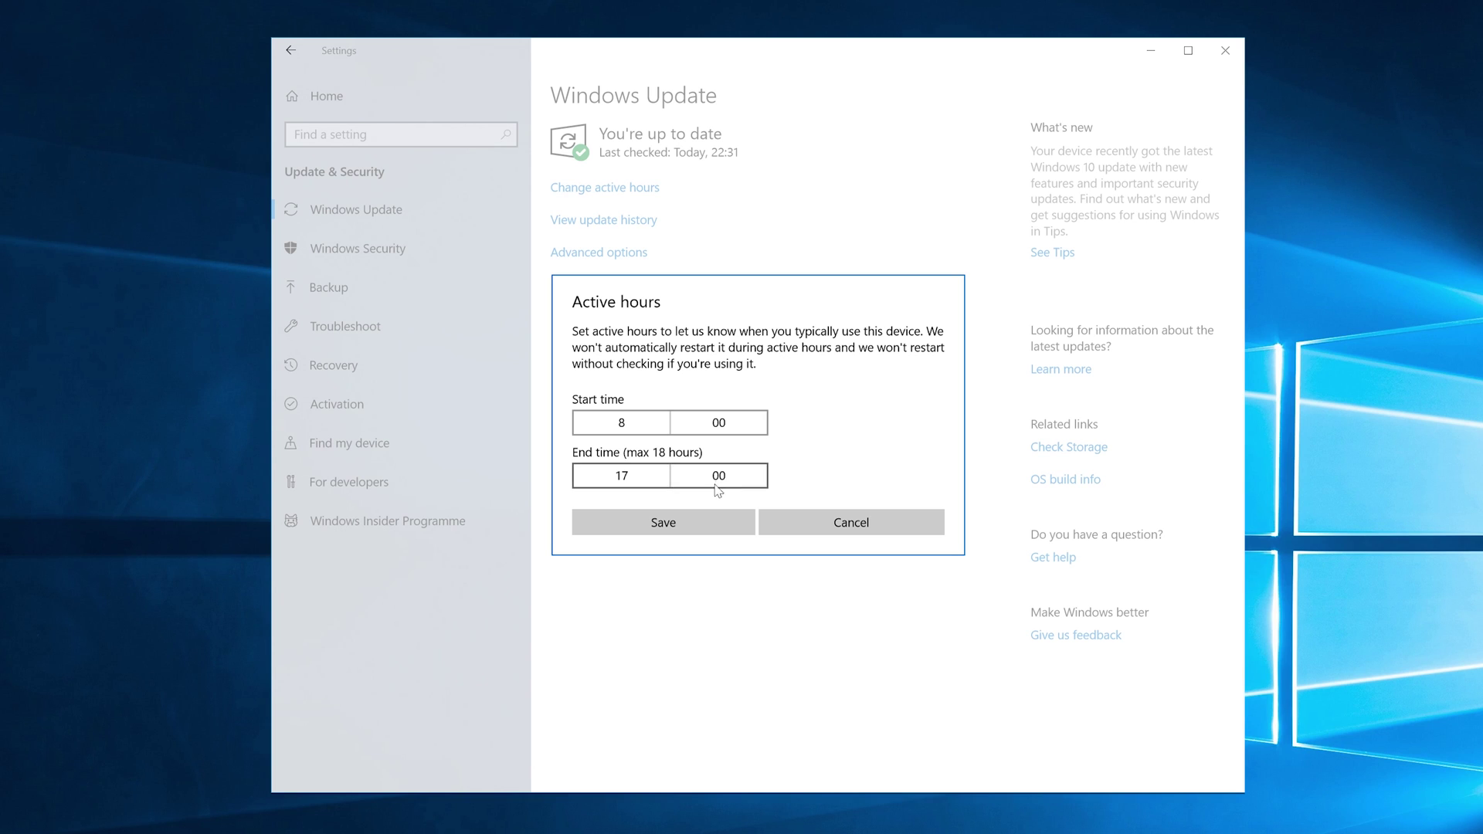
click(684, 532)
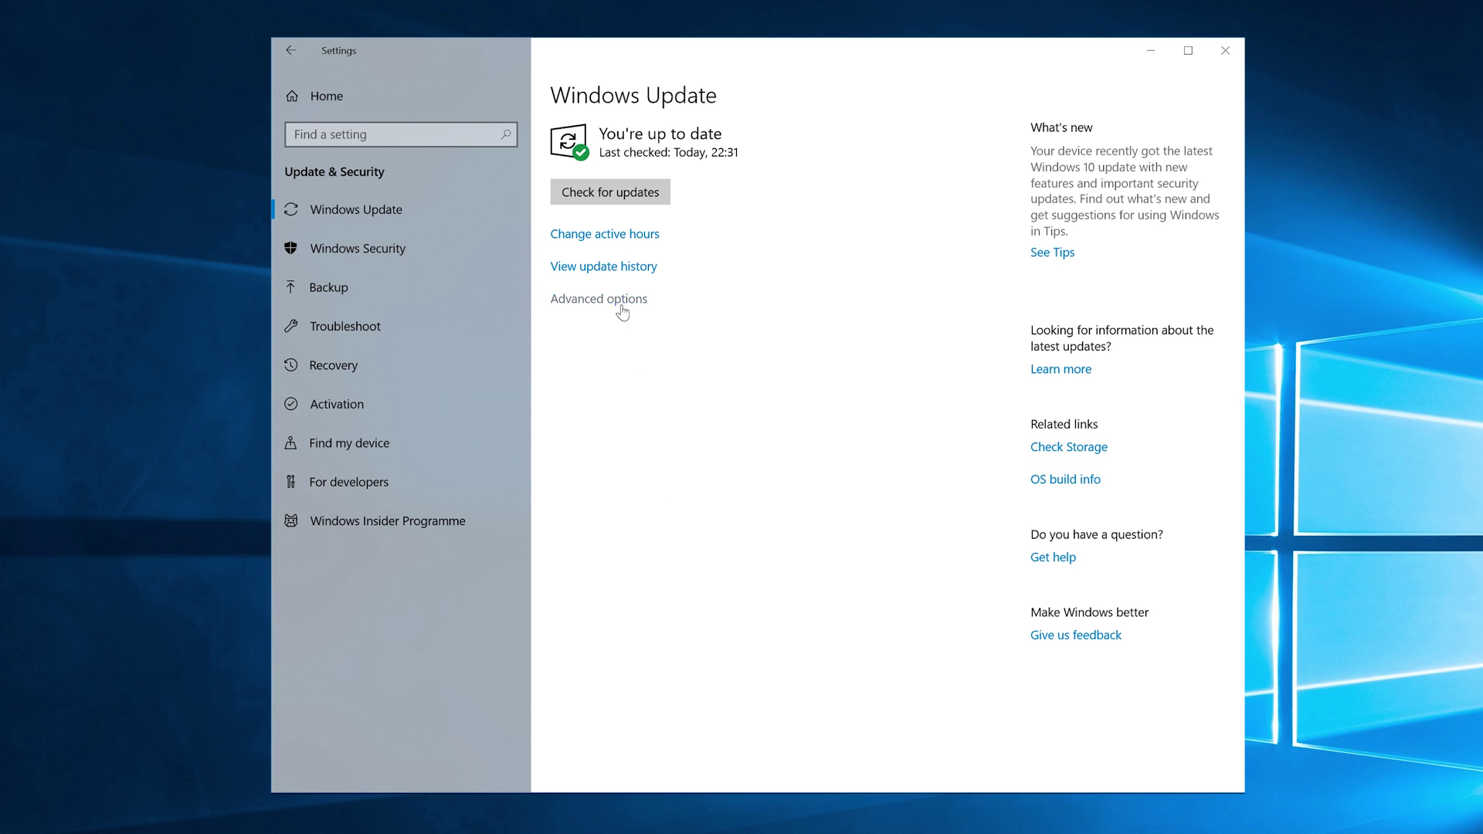
click(638, 200)
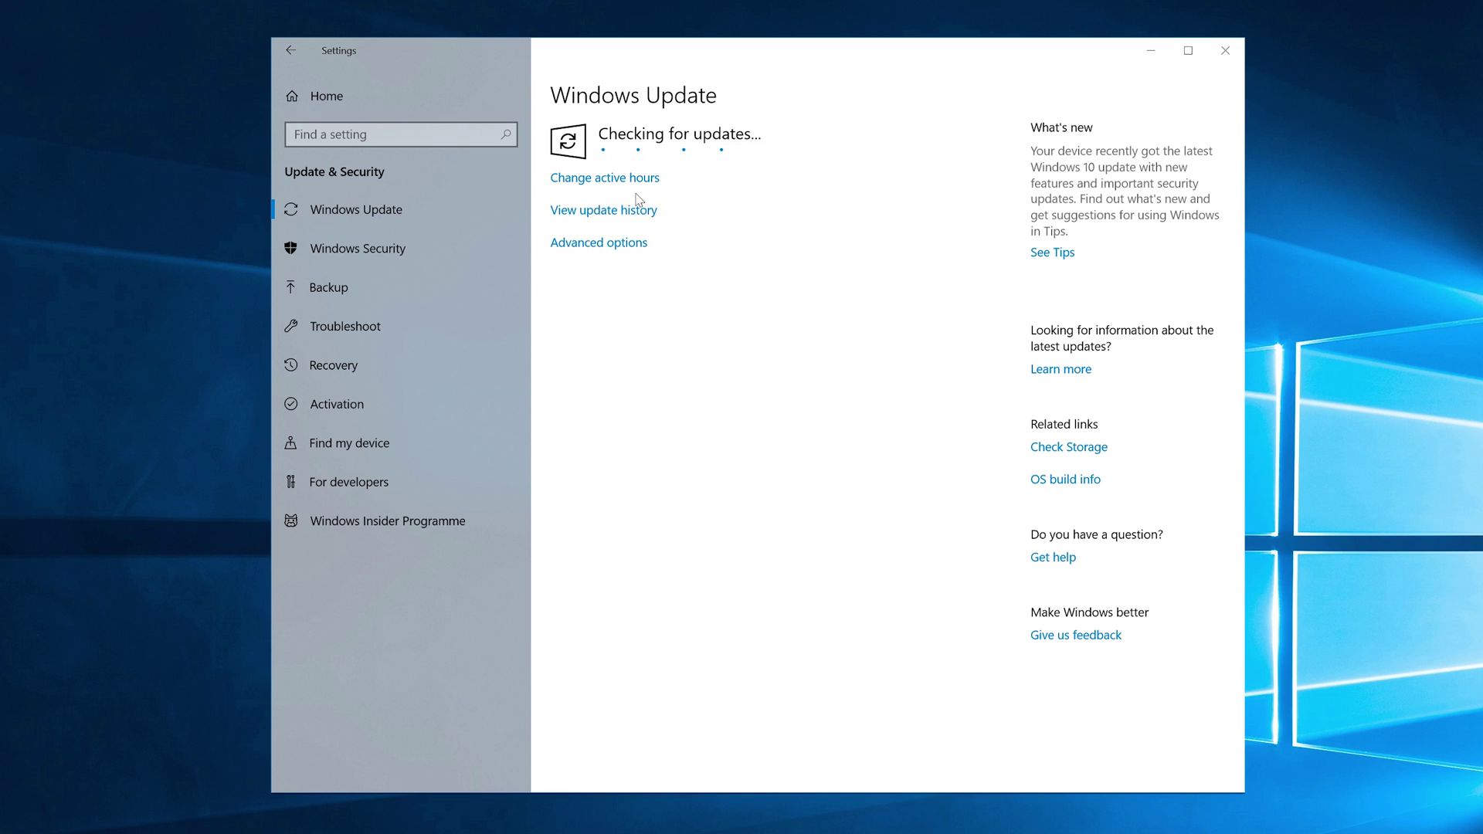